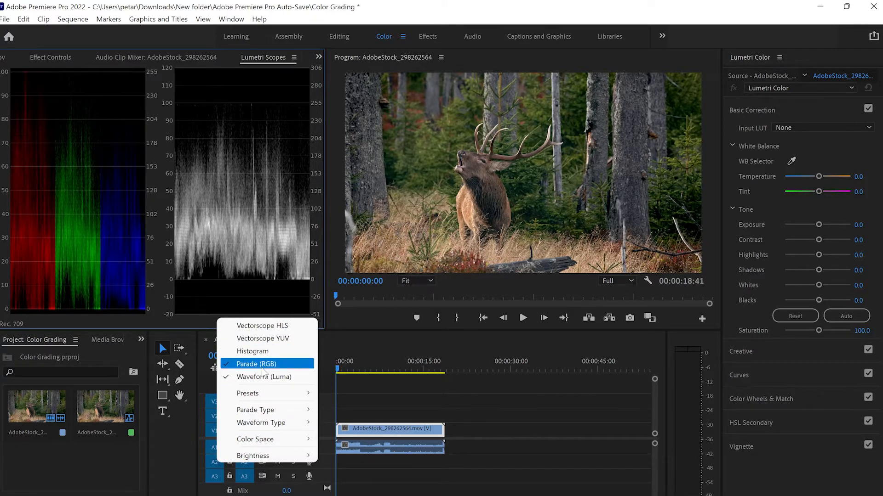
- Set the deer clip's Blacks to -3.5, Whites to -1.8, Shadows to 15.8 and Highlights to 35.1
left_click(403, 462)
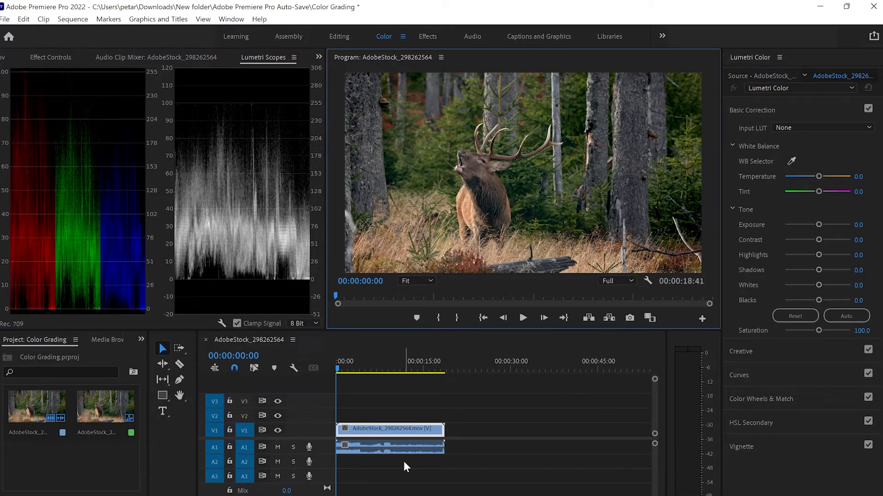
left_click(413, 435)
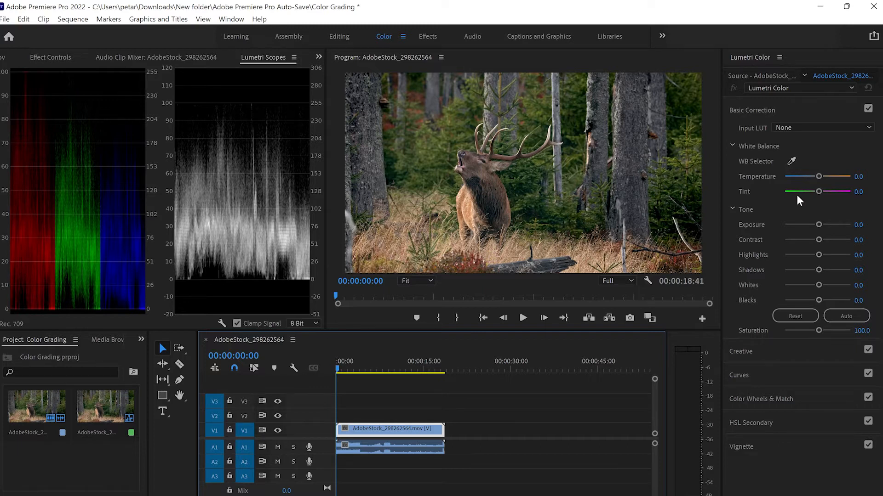
left_click_drag(818, 298, 815, 299)
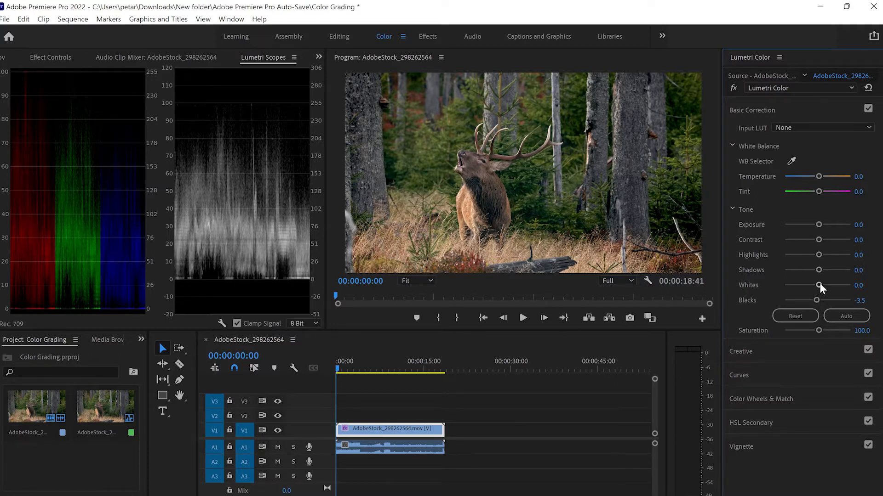
left_click_drag(819, 283, 816, 284)
left_click_drag(818, 269, 827, 257)
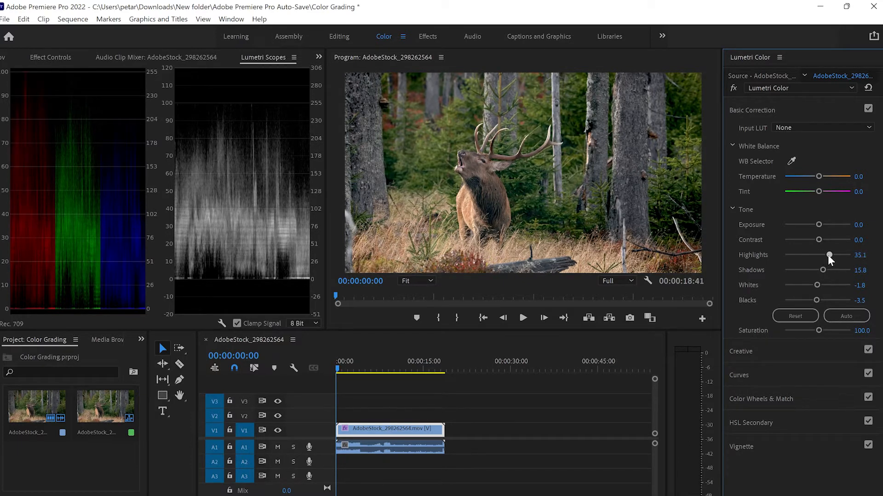
- Balance the clip's white by sampling the pale trunk beside the antlers, and raise Saturation to 121.1
left_click(793, 160)
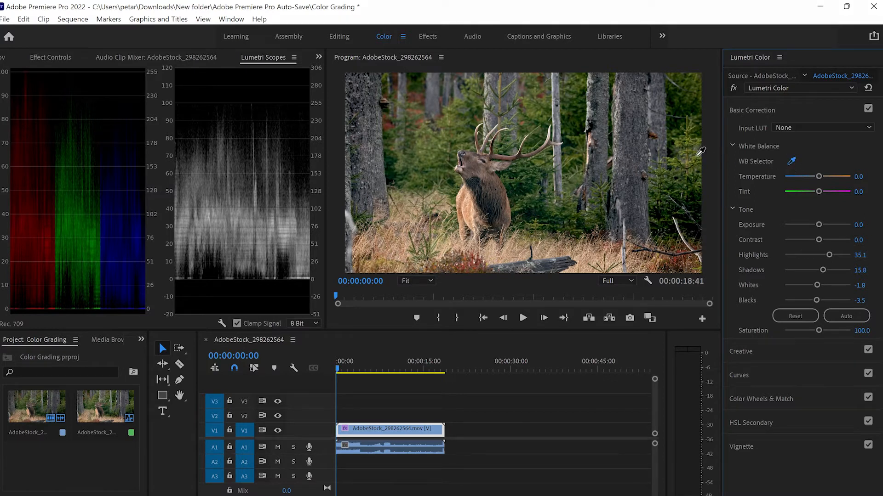
left_click(553, 128)
left_click_drag(819, 330, 822, 330)
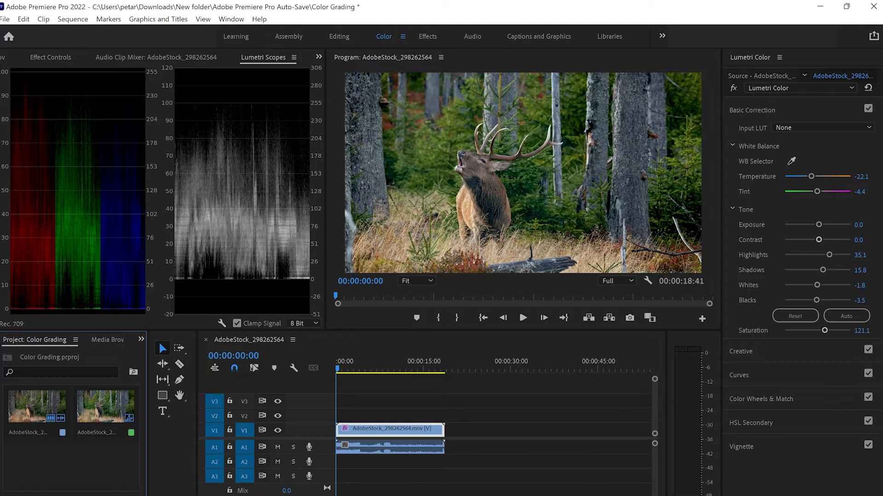
- Create a 1920 × 1080, 50 fps adjustment layer and place it on V2 across the full length of the deer clip
right_click(67, 459)
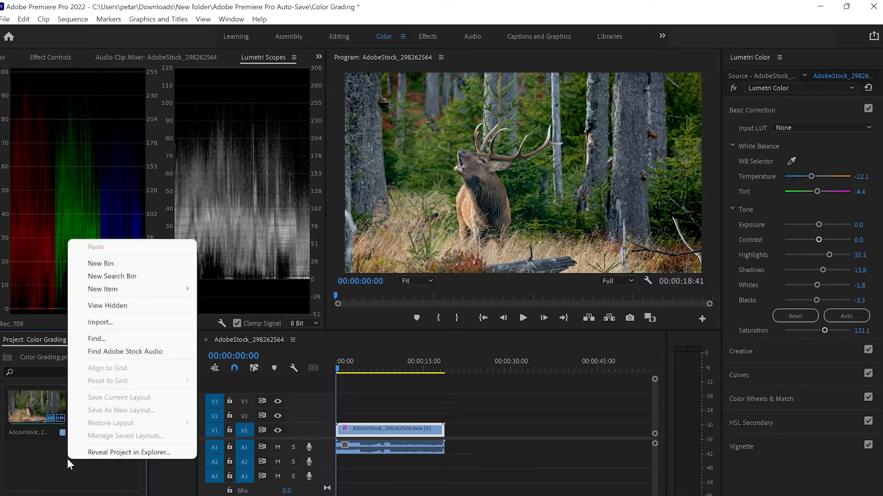
mouse_move(161, 292)
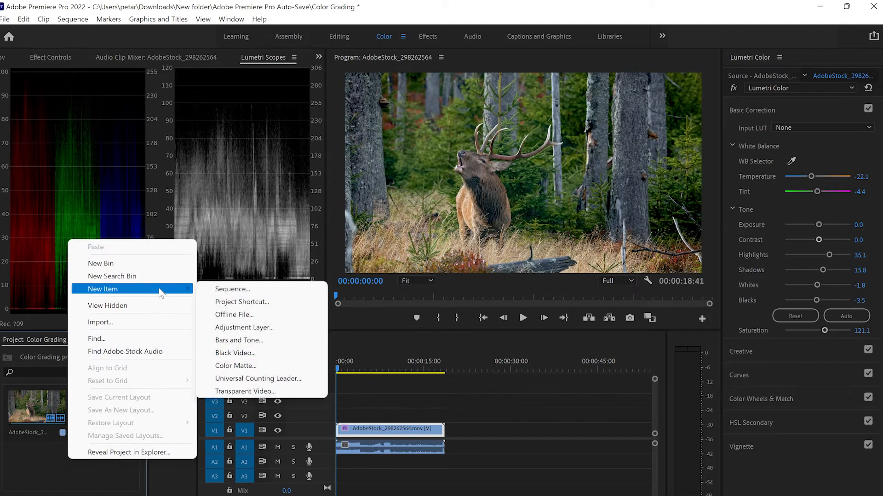
left_click(244, 327)
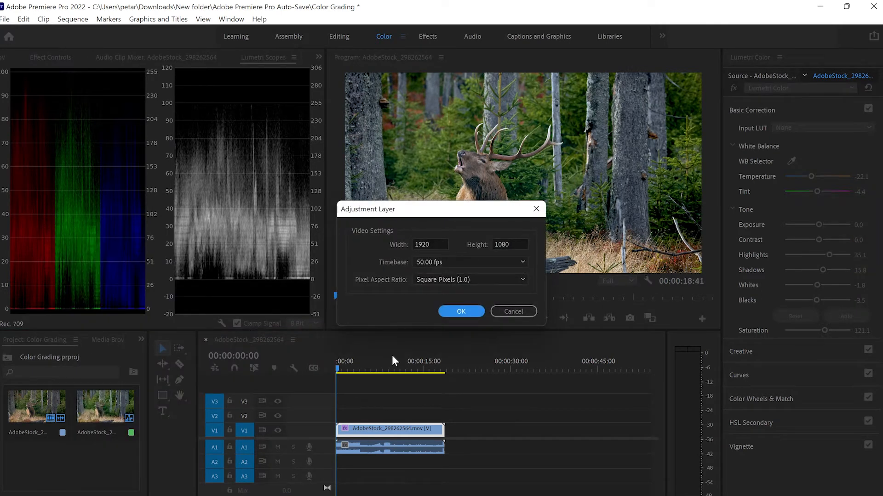
left_click(461, 312)
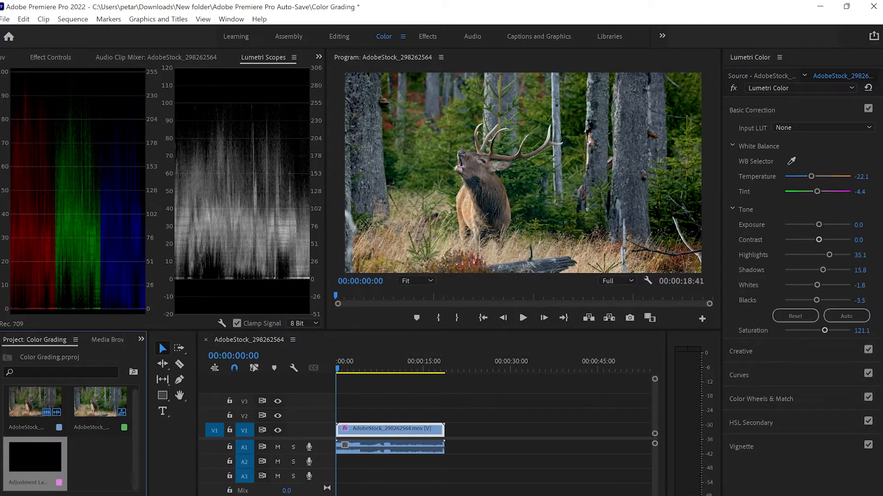
left_click_drag(36, 465, 444, 413)
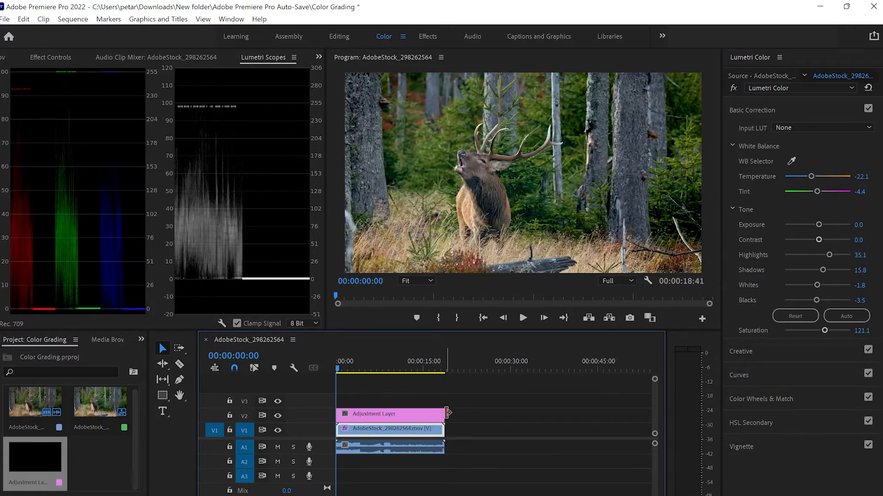
- Find the Lumetri Color video effect by searching "lumetri color" and apply it to the adjustment layer
left_click(395, 415)
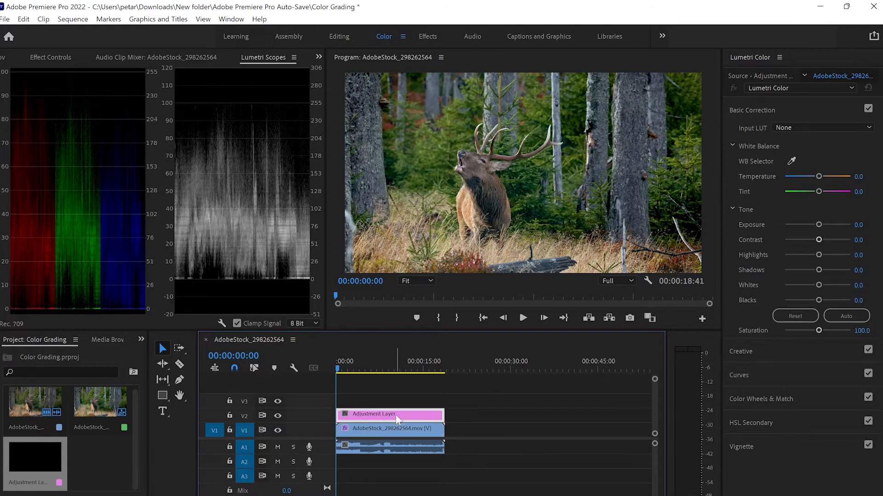
left_click(142, 340)
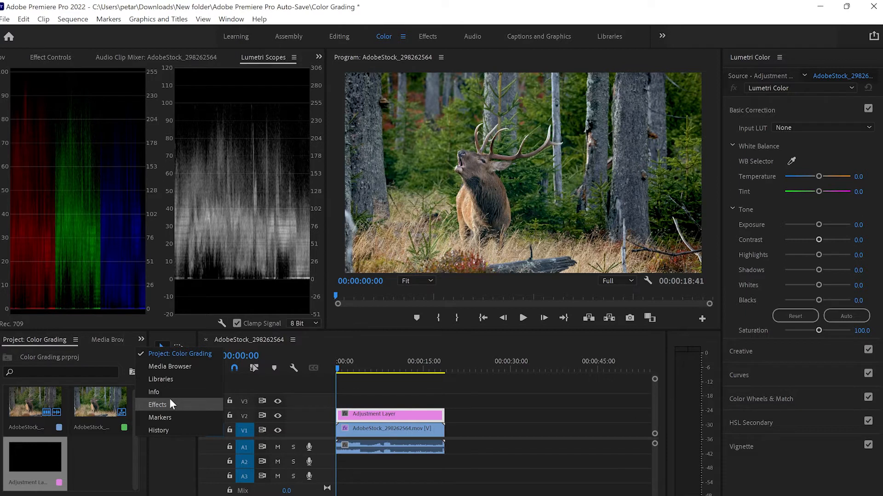
left_click(235, 19)
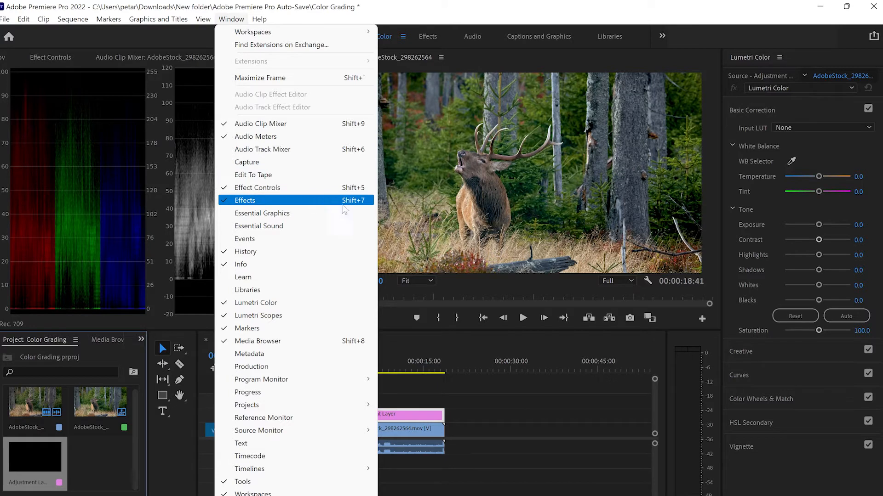
left_click(141, 340)
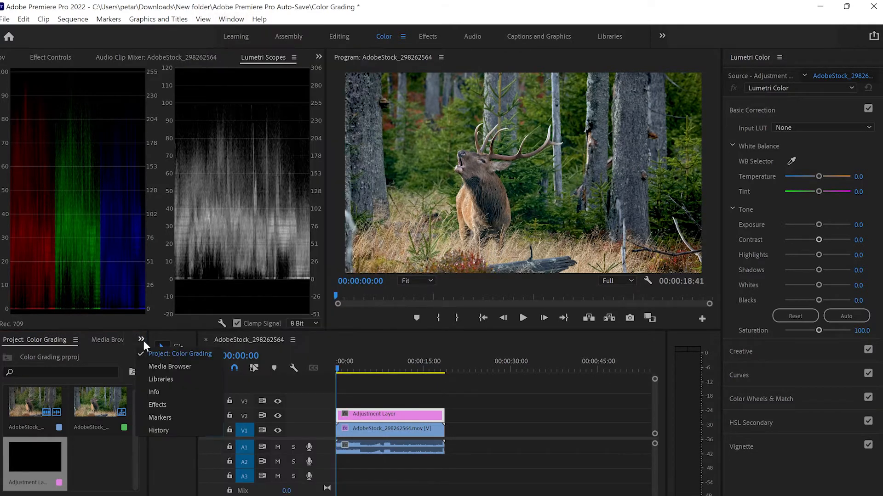
left_click(162, 401)
left_click(77, 356)
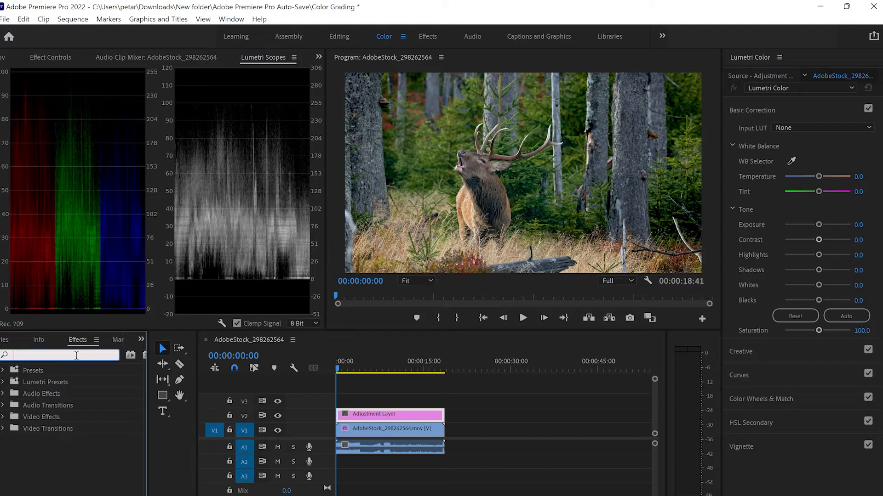
type("lum")
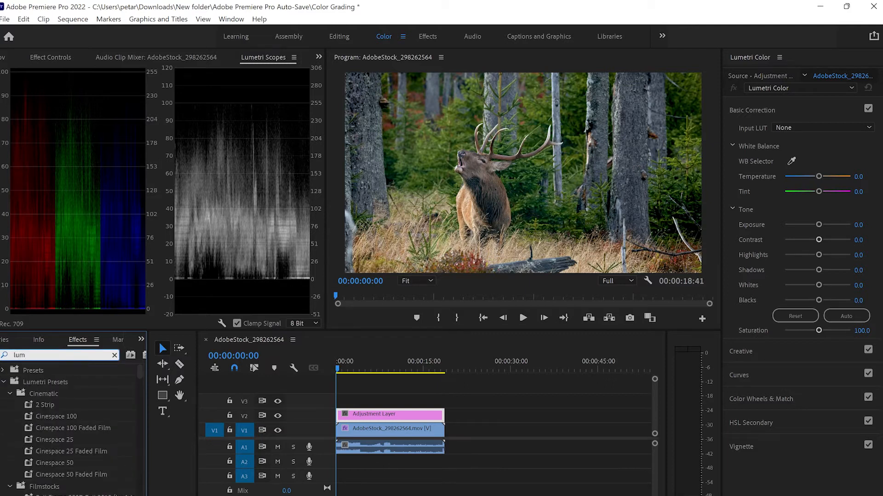
type("etri color")
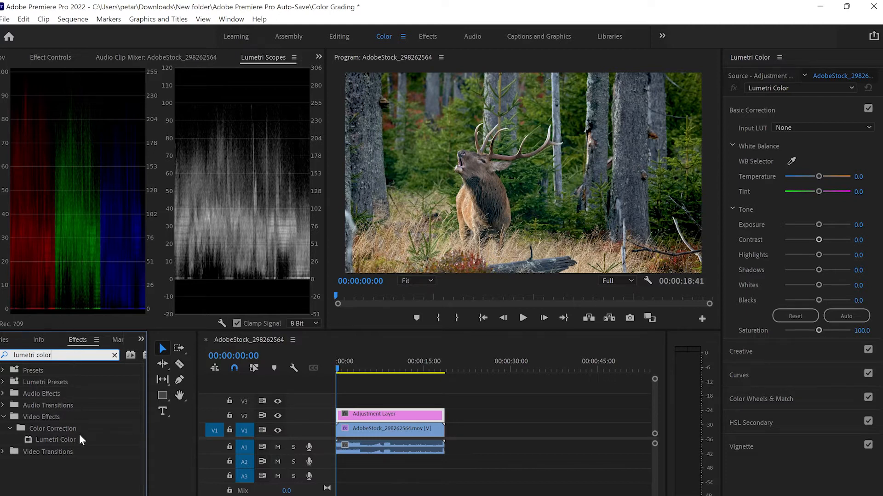
left_click_drag(76, 438, 393, 415)
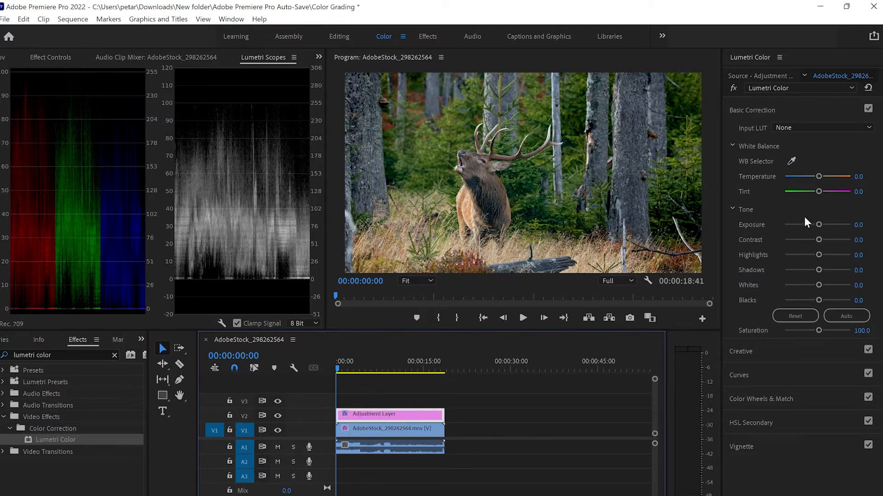
- Shape the adjustment layer's white RGB curve into a gentle S with three points, lowering shadows and midtones and raising highlights
left_click(766, 367)
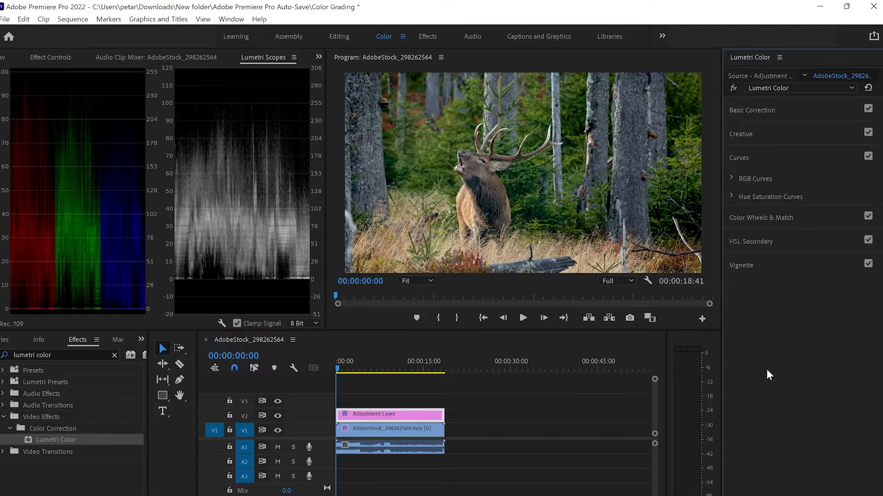
left_click(733, 178)
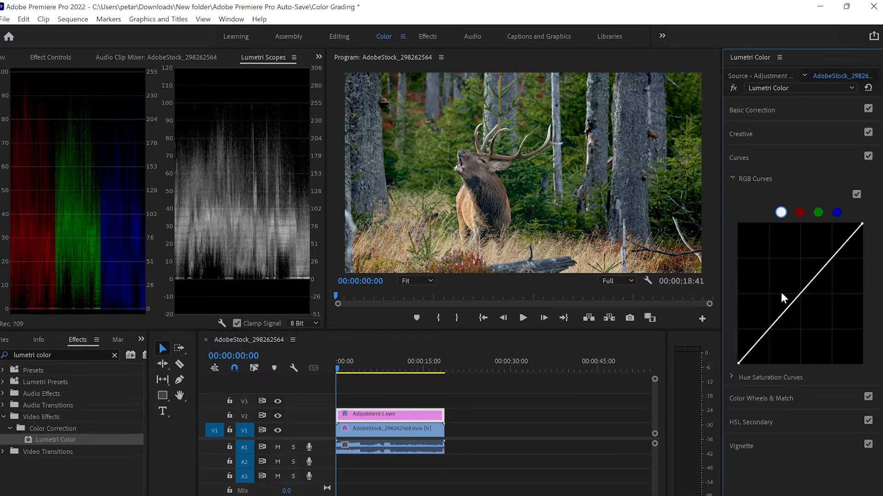
left_click(769, 330)
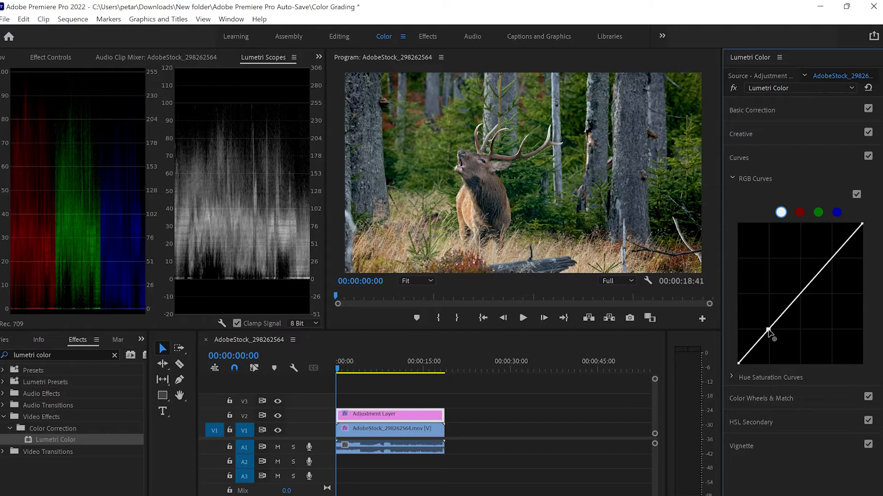
left_click(801, 294)
left_click(833, 257)
left_click_drag(768, 331, 766, 340)
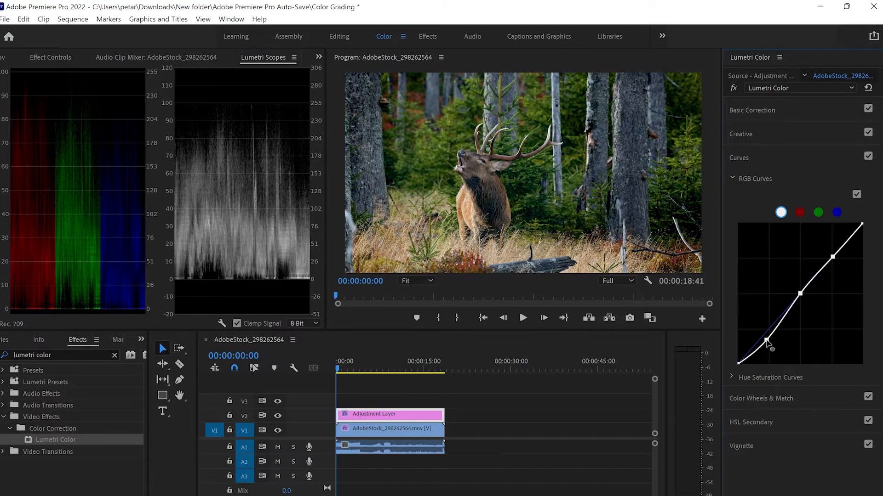
left_click_drag(800, 293, 801, 300)
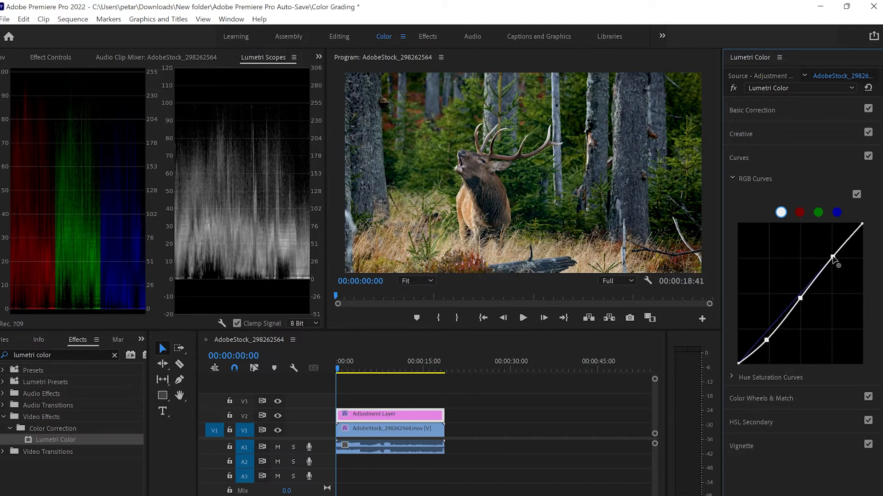
left_click_drag(833, 257, 834, 246)
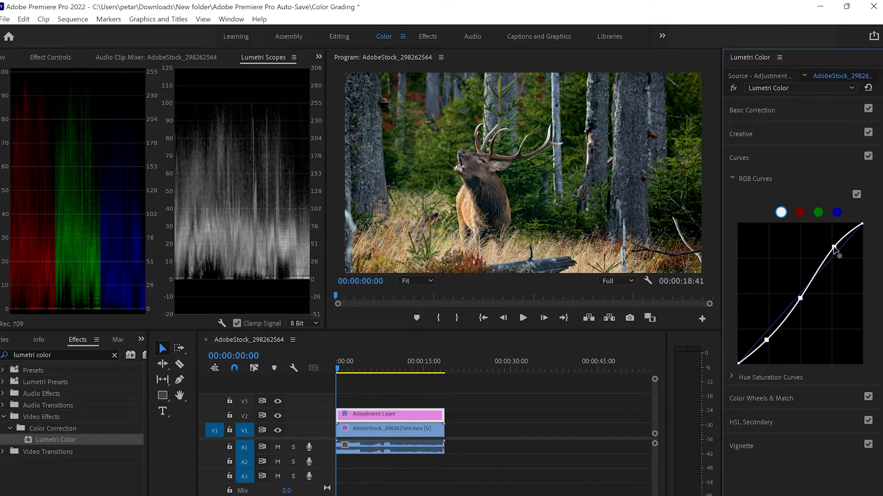
left_click(748, 159)
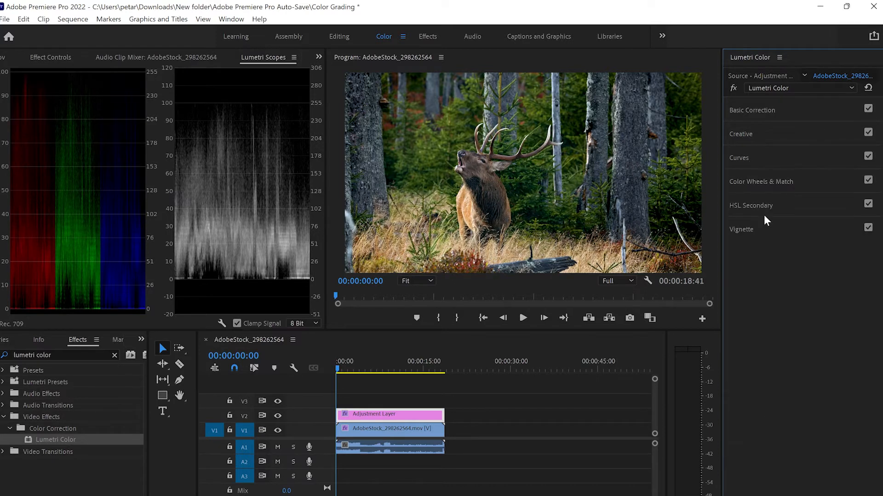
- Key the green foliage behind the deer in HSL Secondary and widen the hue and saturation ranges around the sampled color
left_click(747, 205)
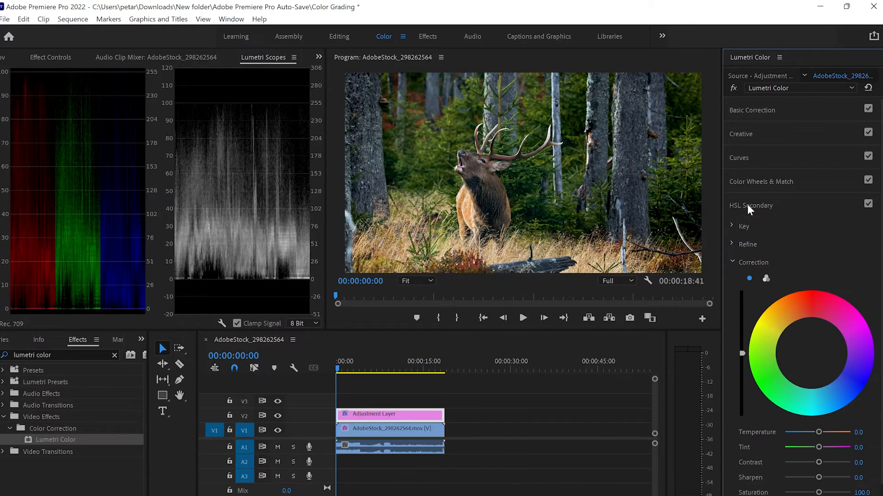
left_click(733, 226)
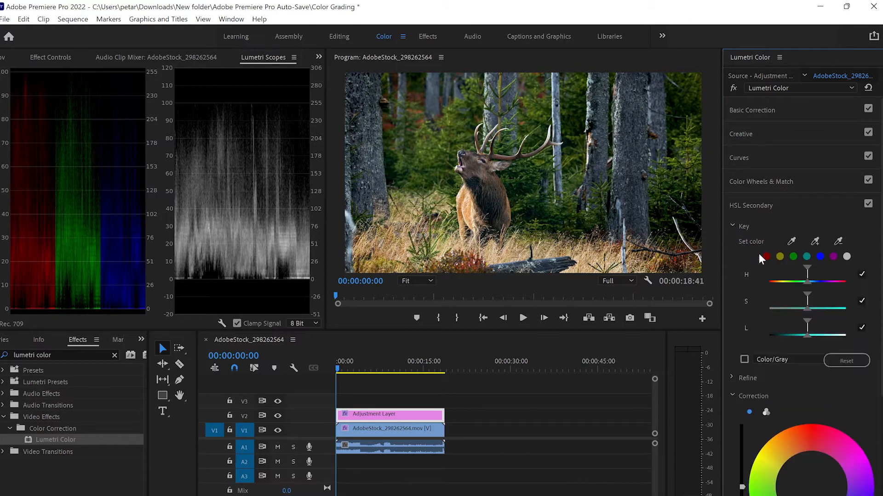
left_click(791, 241)
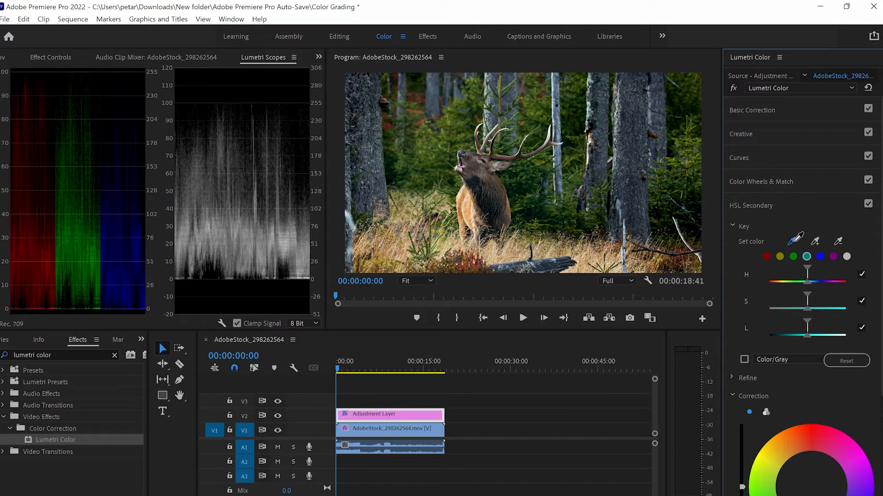
left_click(527, 175)
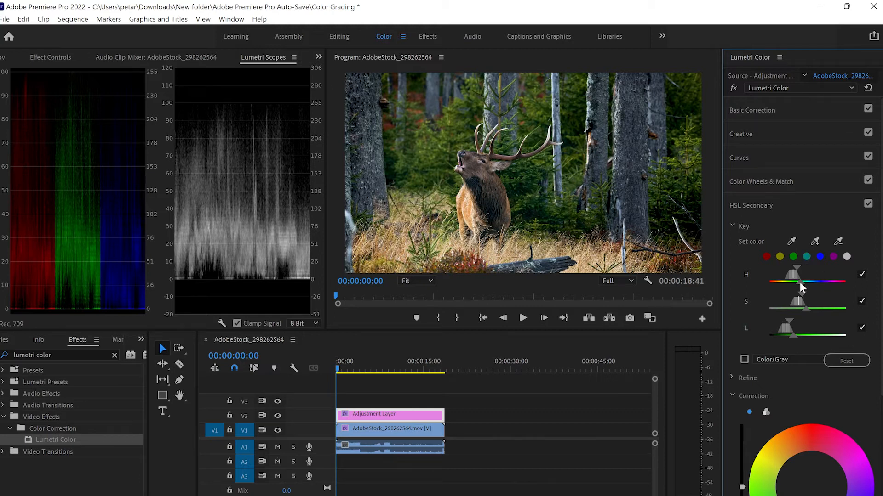
left_click_drag(801, 283, 788, 329)
- Refine the HSL Secondary key with Denoise 25.4 and Blur 7.6
scroll(816, 344, "down", 3)
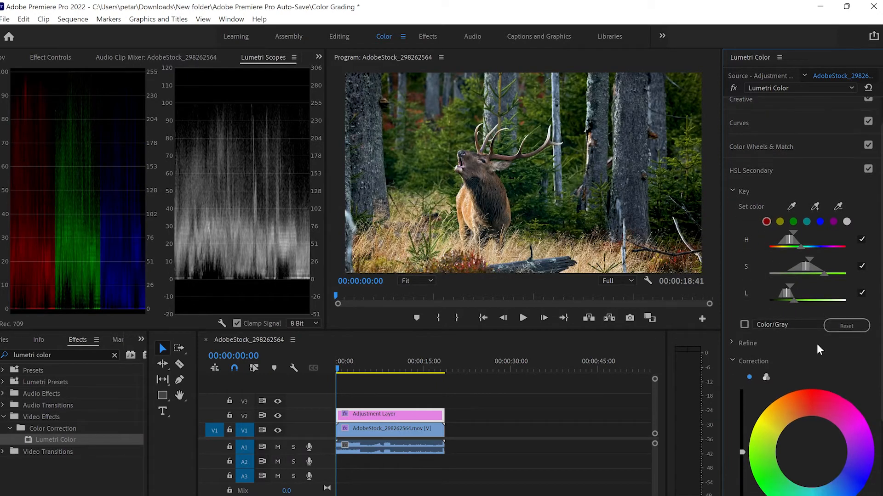
left_click(732, 320)
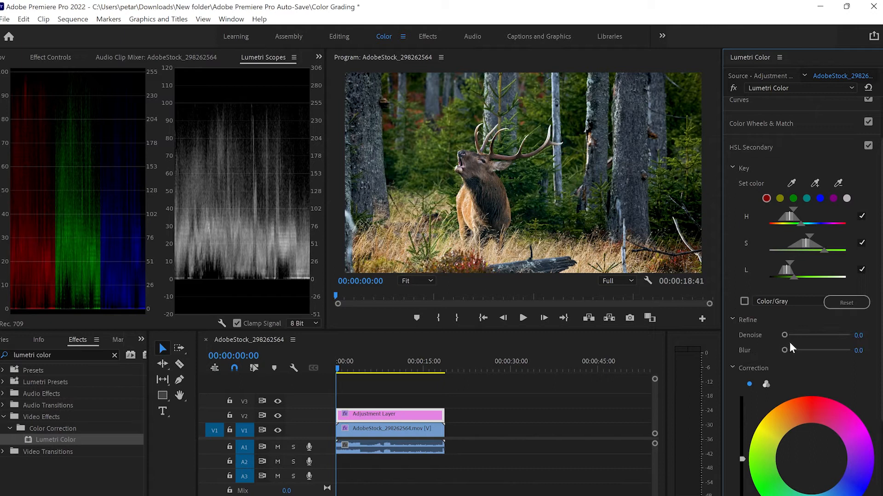
left_click_drag(786, 335, 800, 351)
- Shift the keyed foliage to an autumn orange by moving the HSL Secondary correction wheel's center point far toward red
scroll(812, 378, "down", 3)
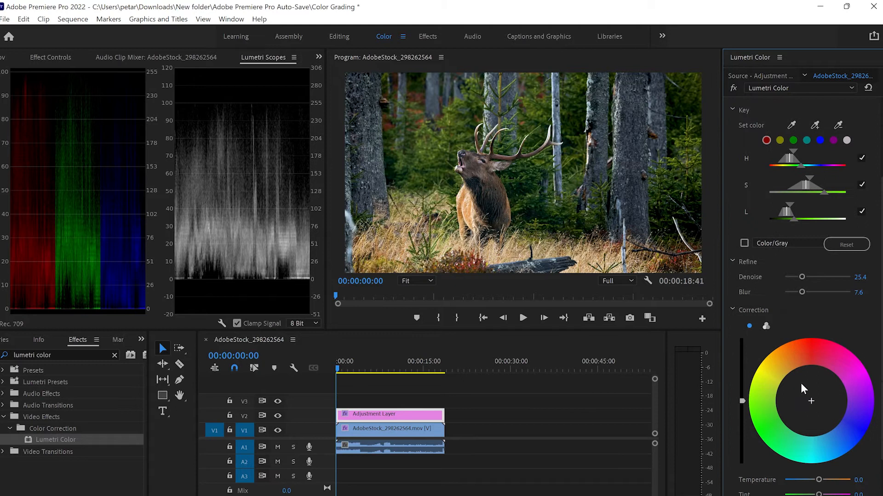
scroll(812, 401, "down", 2)
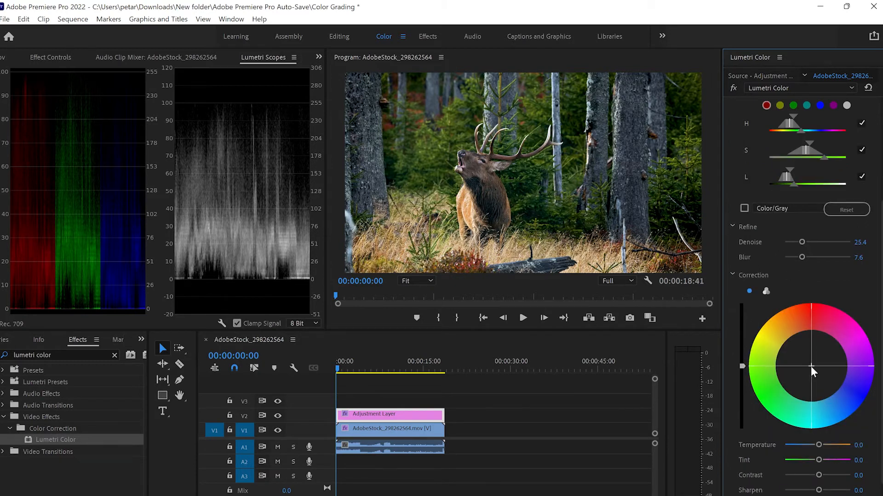
left_click_drag(810, 366, 817, 316)
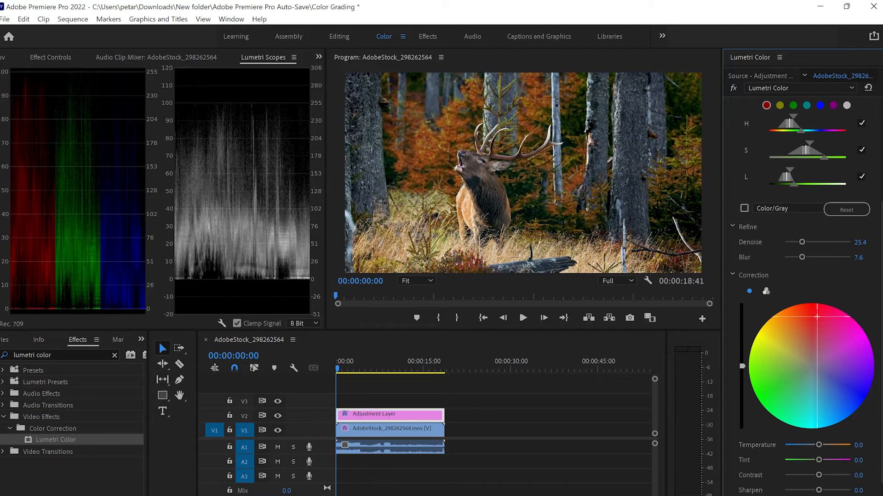
- Shift the keyed foliage back to a natural green by moving the HSL Secondary correction wheel's center slightly toward green and raising its luminance slightly
left_click_drag(817, 316, 814, 337)
left_click_drag(806, 349, 798, 376)
left_click_drag(742, 367, 742, 355)
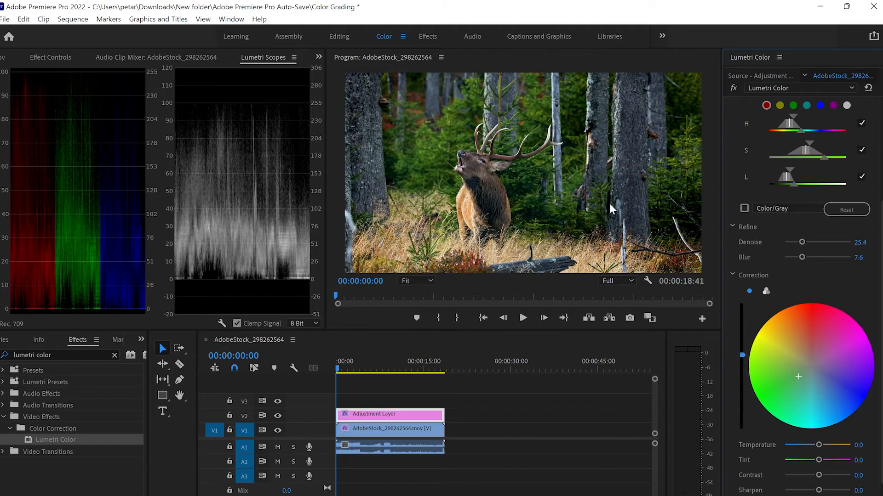
- Slightly increase the contrast and saturation of the keyed foliage in the HSL Secondary correction
scroll(850, 402, "down", 2)
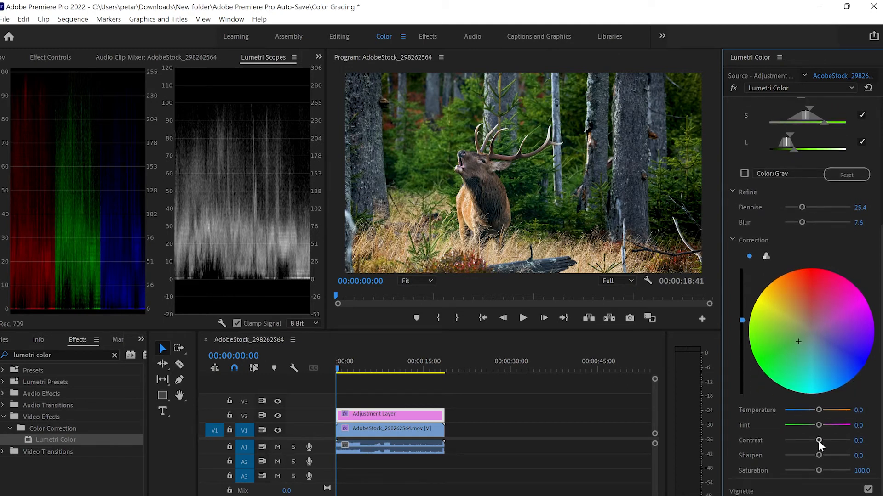
left_click_drag(818, 440, 821, 441)
left_click_drag(819, 470, 827, 471)
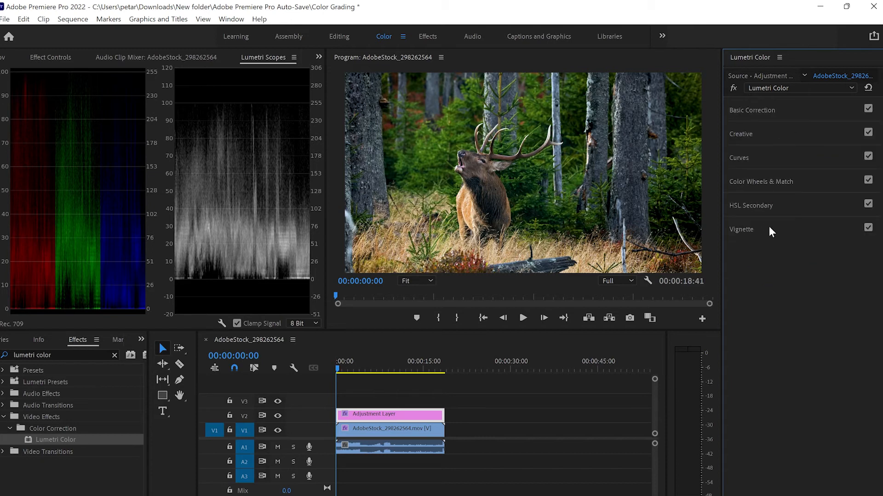
- Desaturate the shadows with the Luma vs Sat curve by adding two points in the darker range and lowering the darker one
left_click(749, 157)
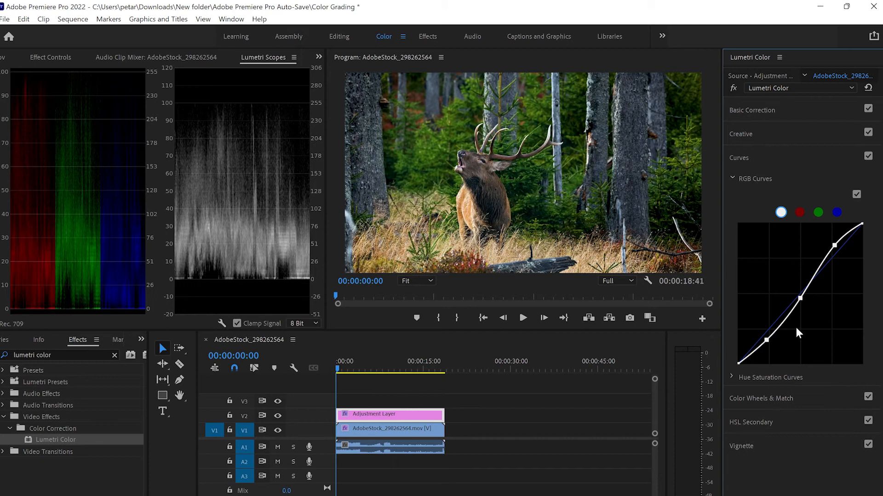
left_click(735, 376)
scroll(809, 390, "down", 3)
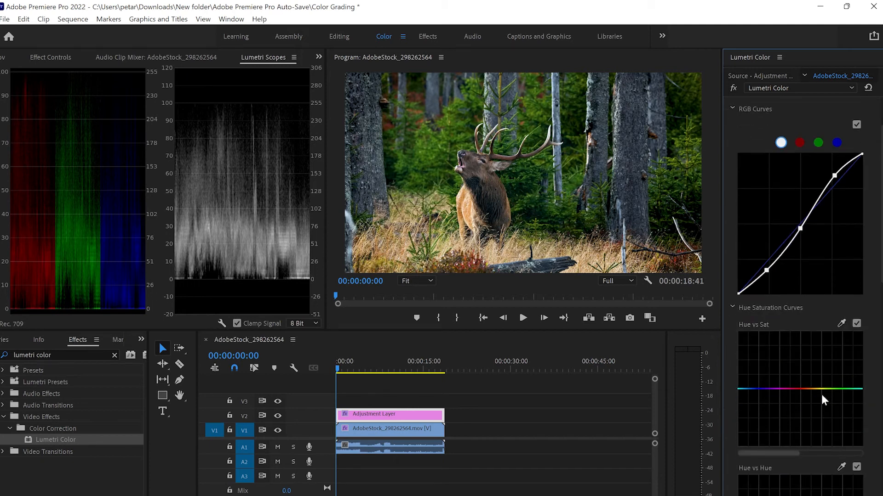
scroll(822, 397, "down", 8)
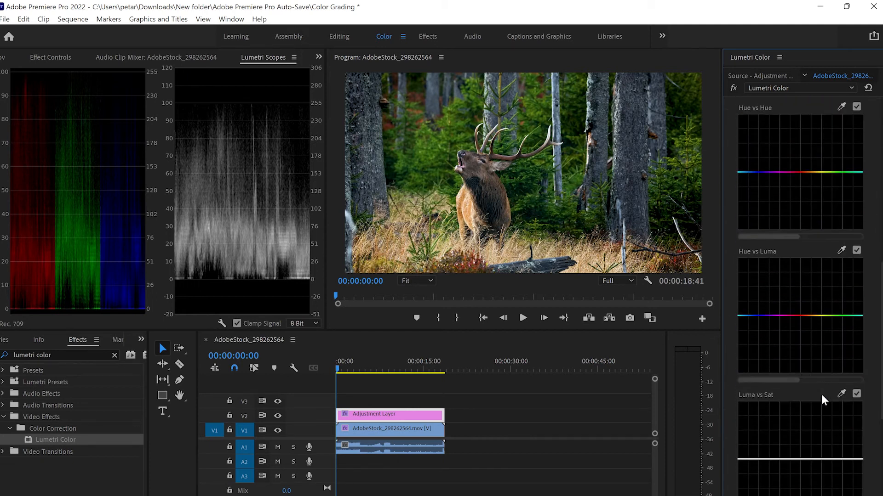
scroll(821, 400, "down", 2)
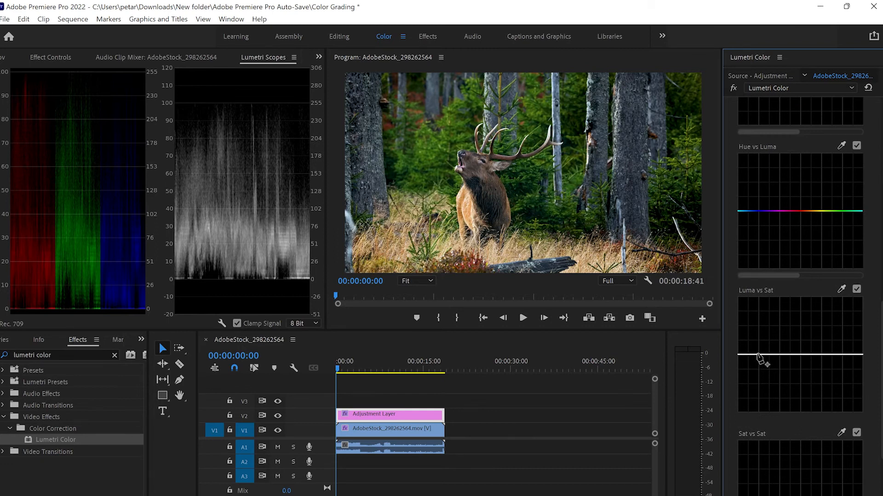
left_click(758, 354)
left_click(788, 355)
left_click_drag(758, 355, 758, 374)
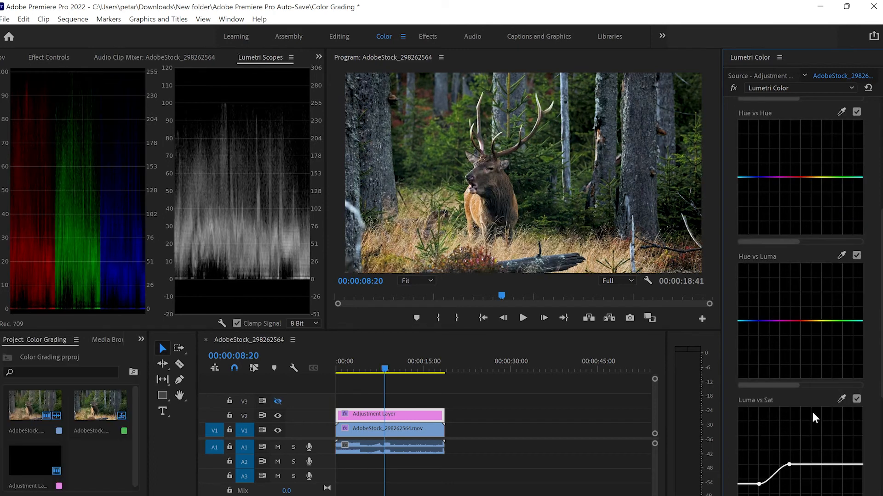
- Set the adjustment layer's Creative Sharpen to 29.8 and Saturation to 121.1
scroll(813, 413, "up", 5)
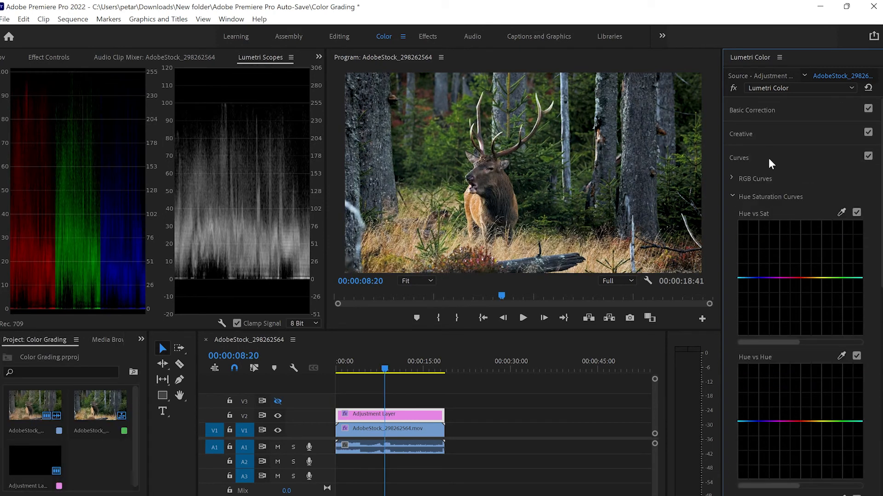
left_click(770, 137)
left_click_drag(818, 291, 822, 292)
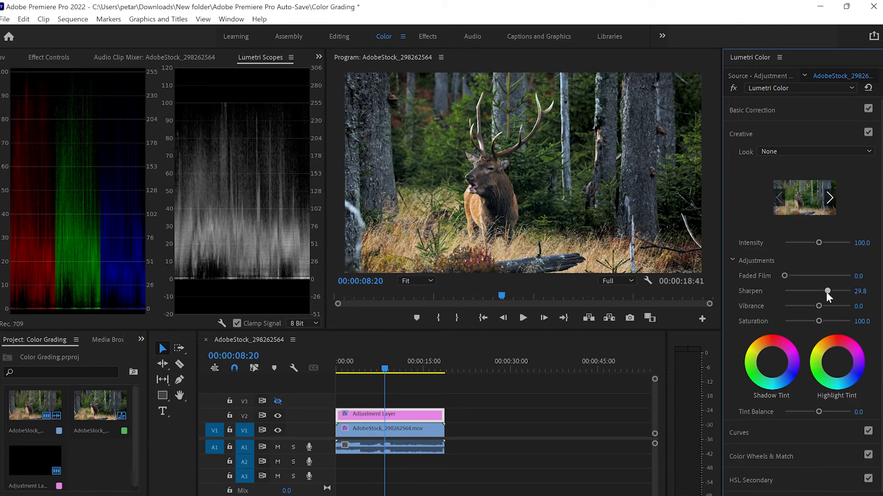
left_click_drag(818, 319, 824, 324)
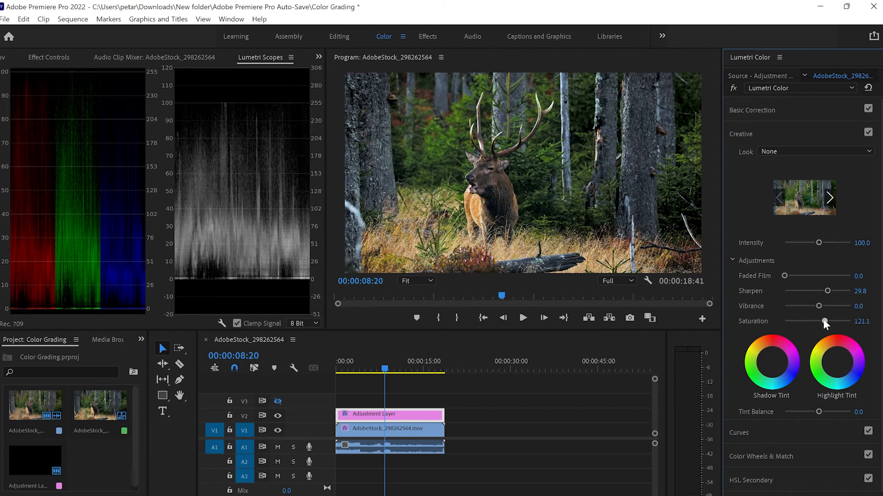